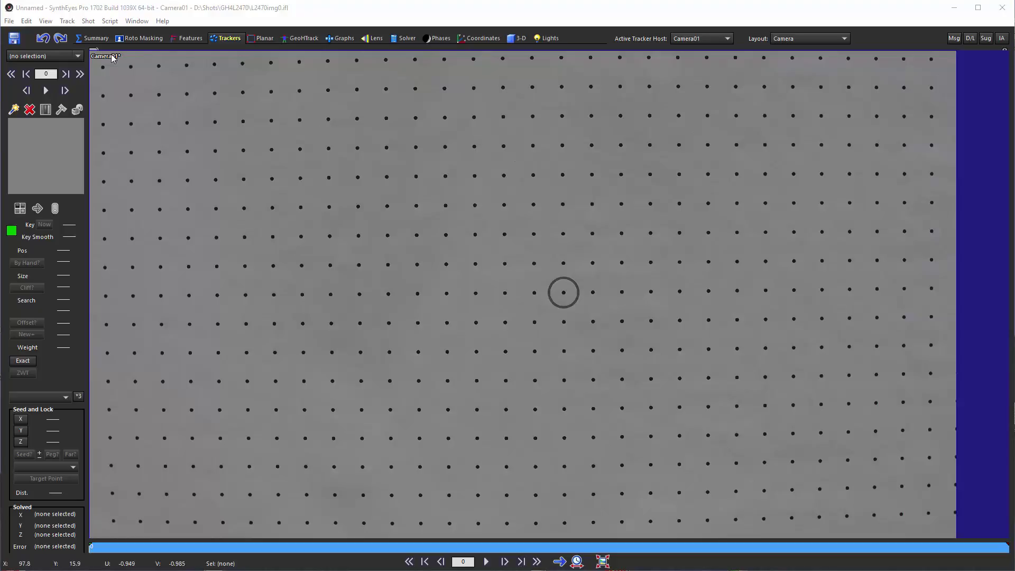
Step: Run Shot > Create Lens Grid Trackers on the calibration chart footage
click(89, 21)
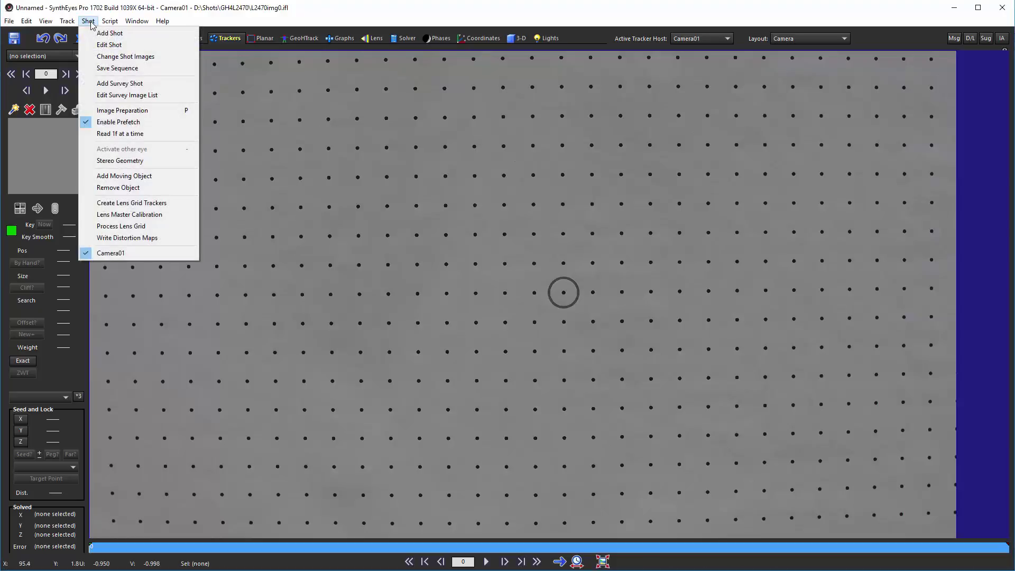
click(156, 206)
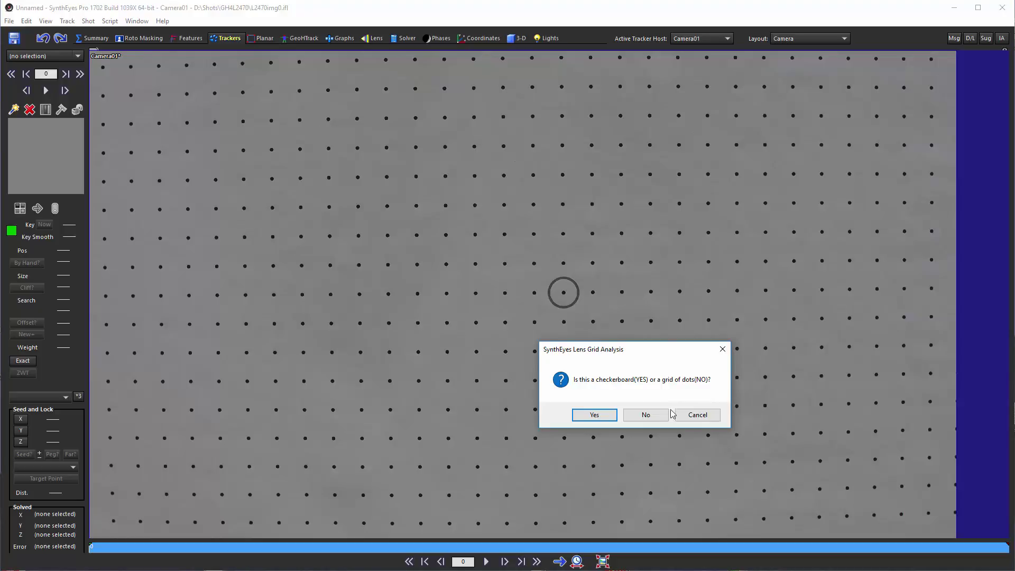
Step: Identify the chart as a grid of dots, then select and lock all 510 trackers
click(645, 415)
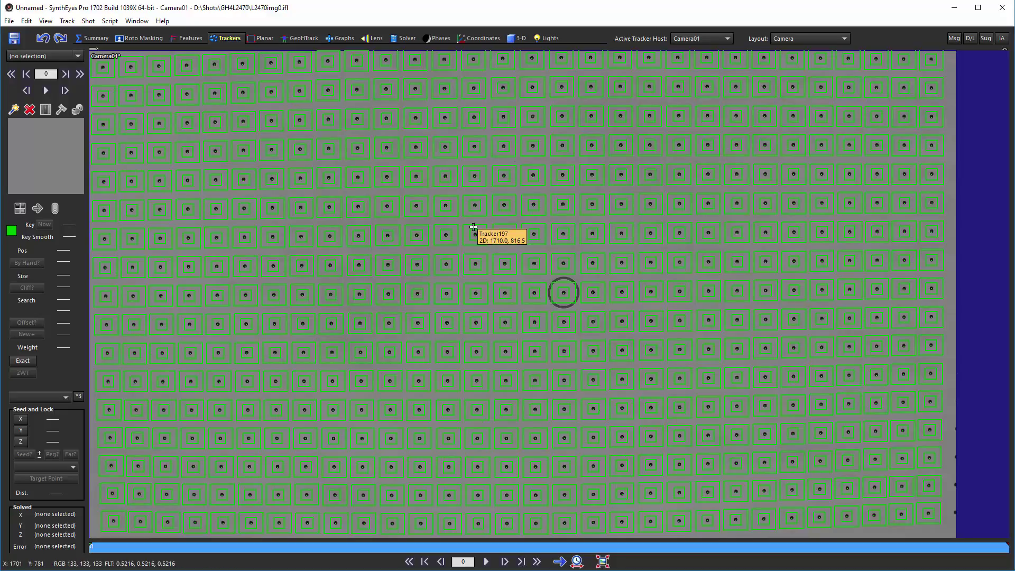
key(ctrl+a)
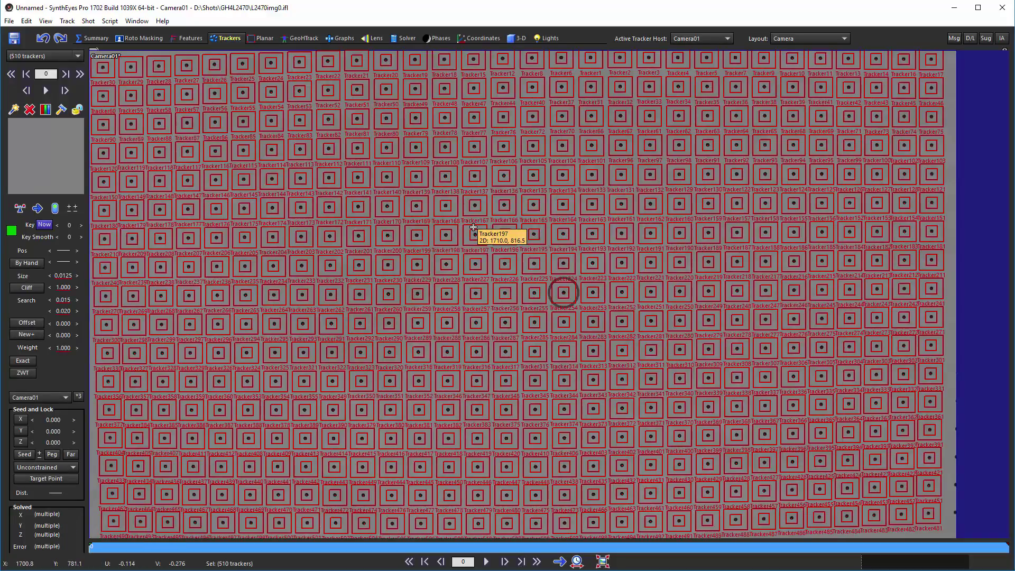
key(ctrl+l)
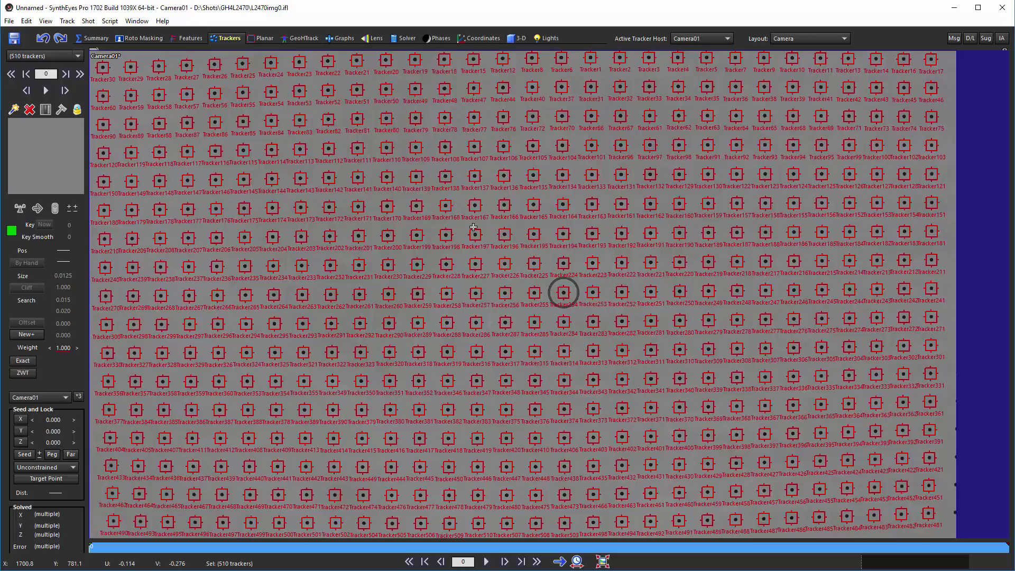
Step: Start Lens Master Calibration, keeping Fixed Spacing calibration and Linear lens calculation type
click(110, 21)
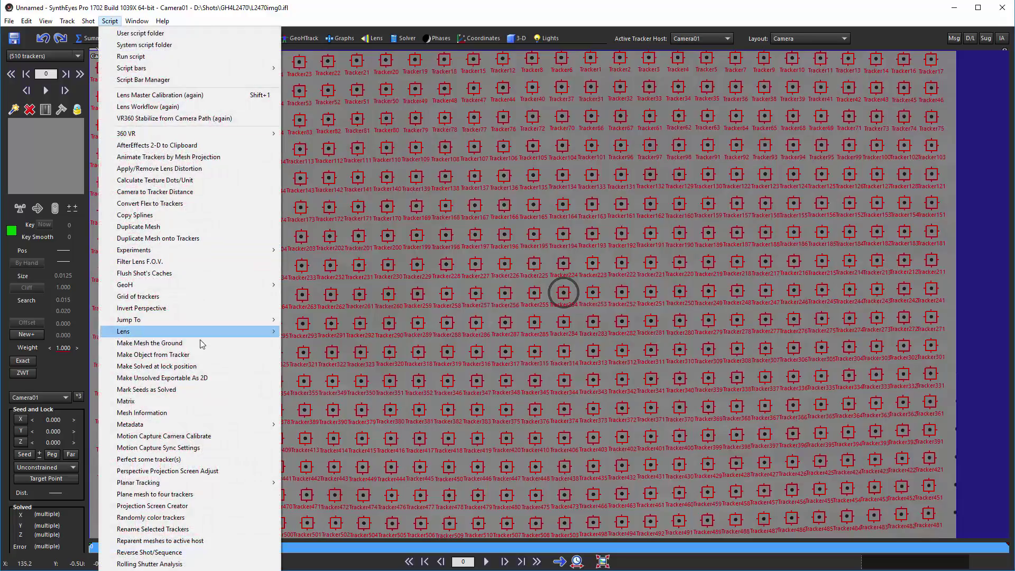
mouse_move(227, 331)
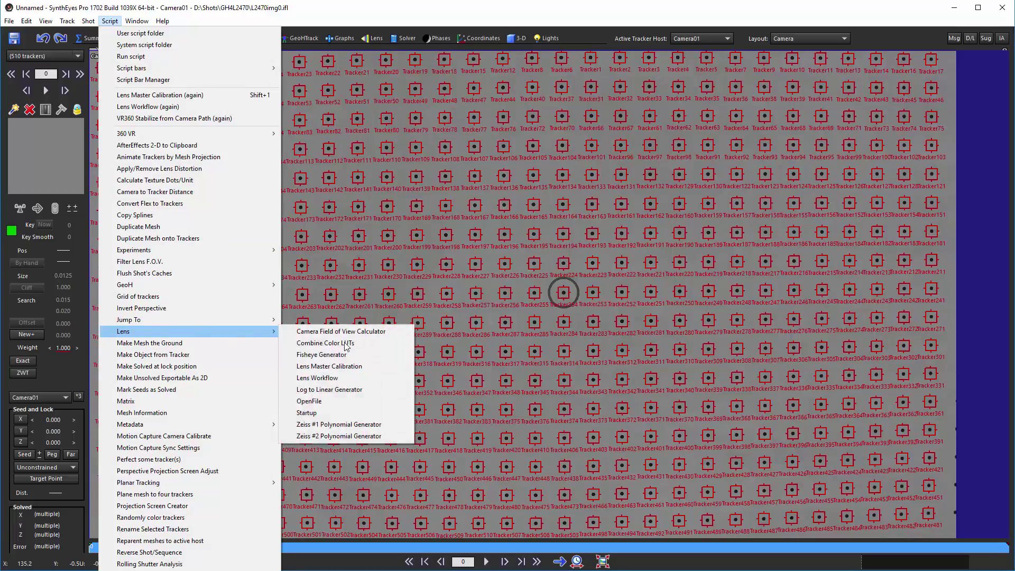
click(370, 367)
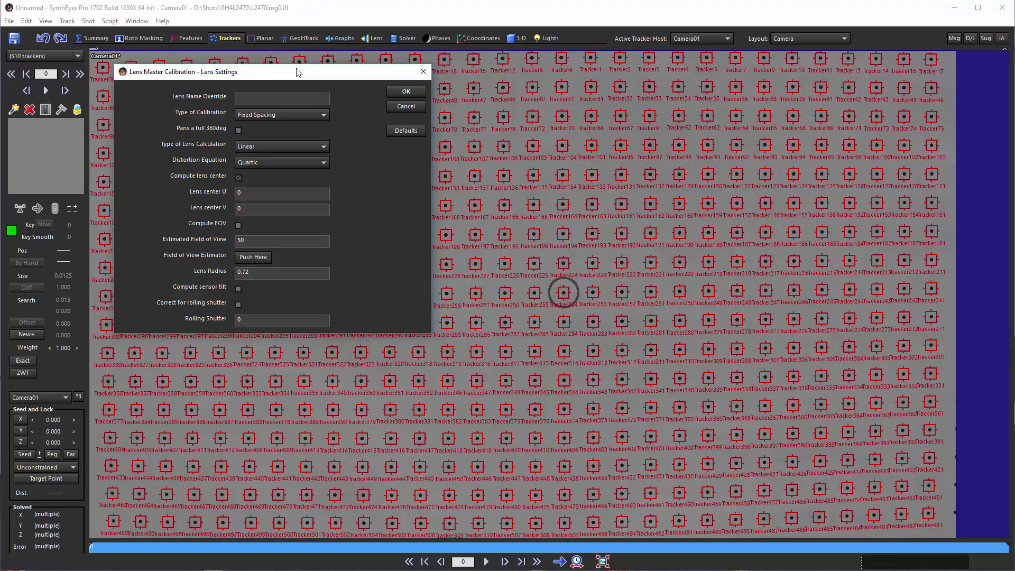
click(288, 116)
click(289, 122)
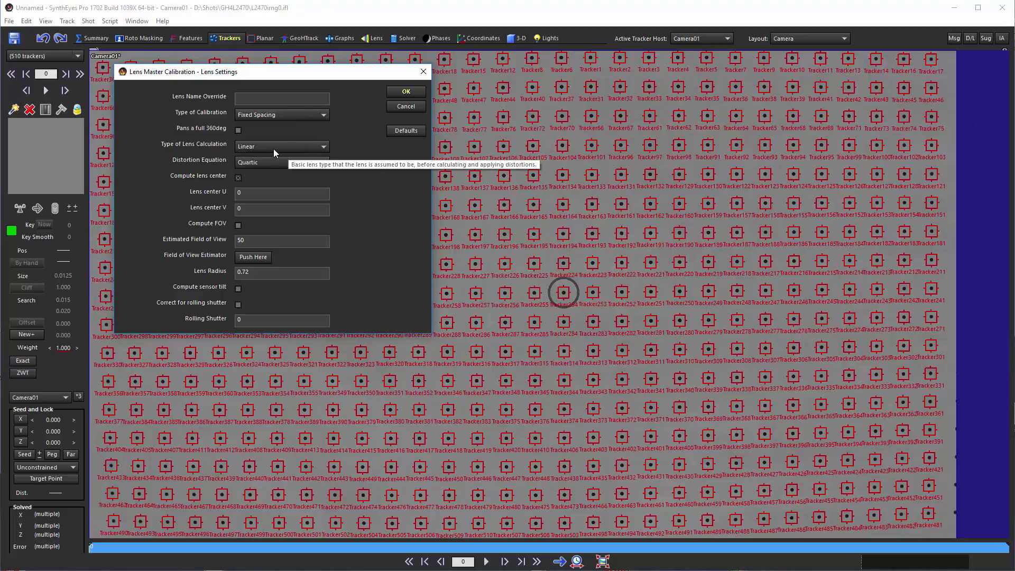
click(242, 148)
click(243, 148)
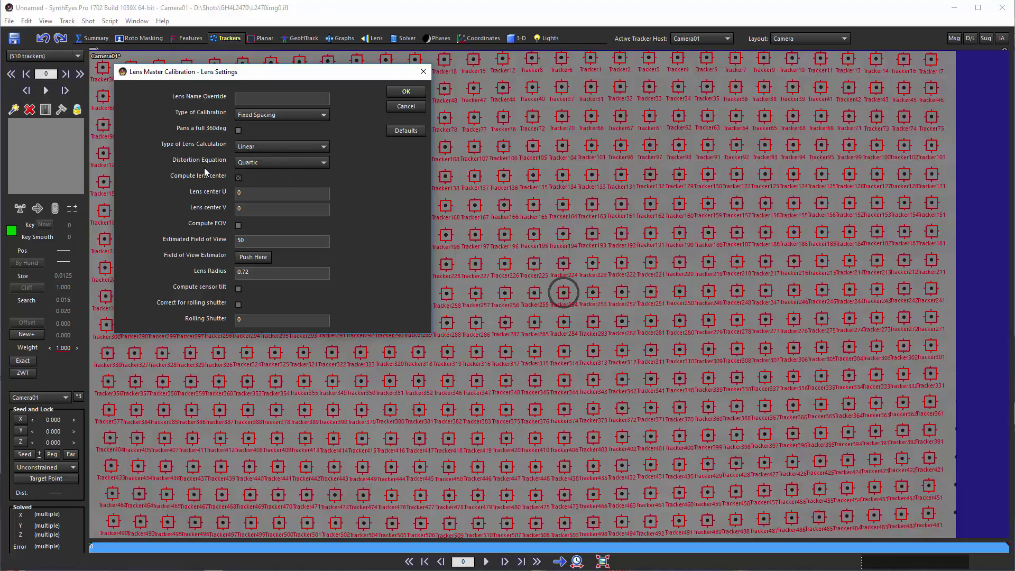
Step: Keep Quartic distortion, set Lens Radius to 1, and accept the lens settings
click(254, 164)
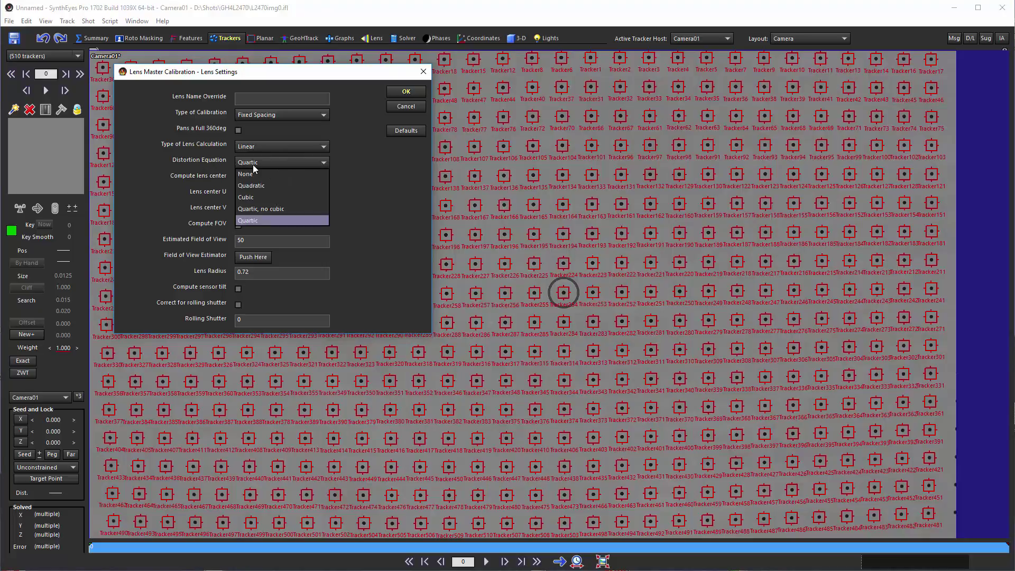
click(243, 163)
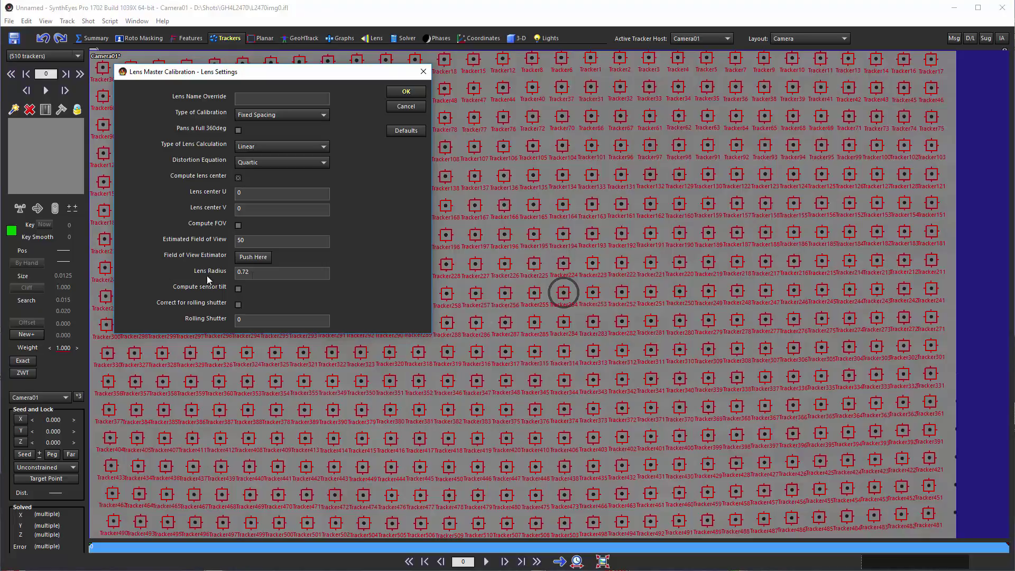
drag(250, 273, 225, 275)
text(1)
click(402, 92)
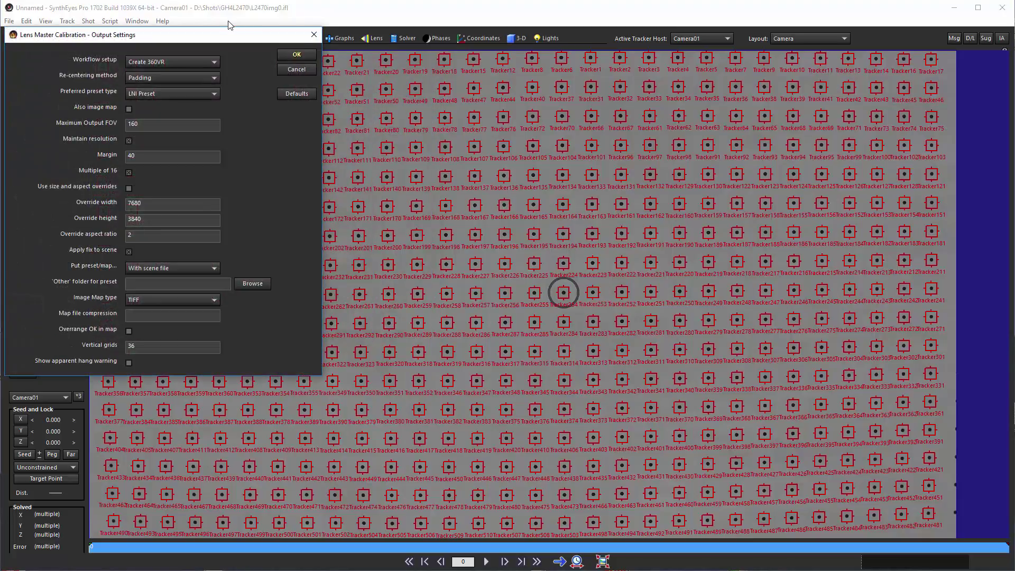
Step: Choose the 1-Deliver undistorted workflow, keep preset/map With scene file, and confirm
drag(216, 37, 390, 102)
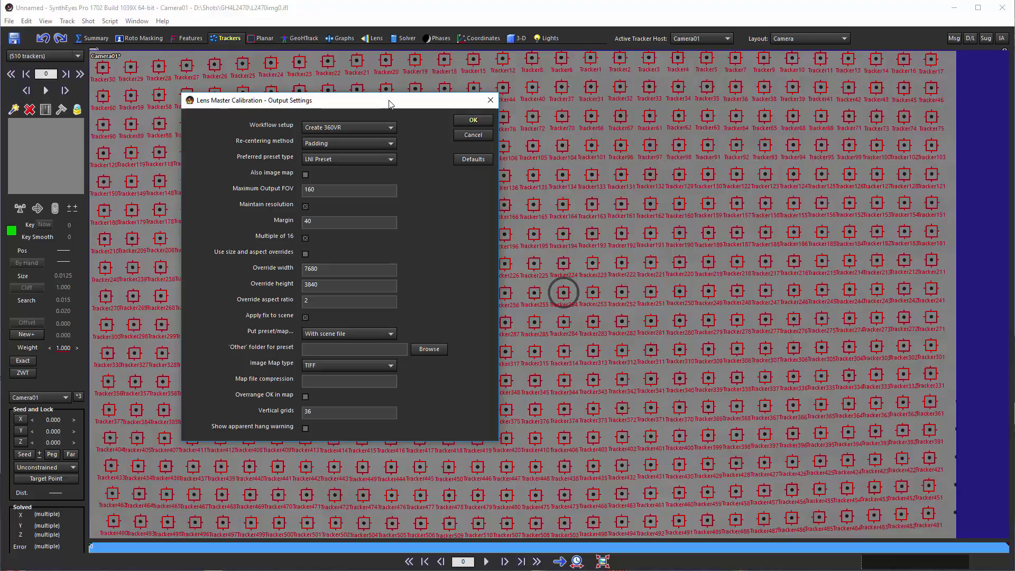
click(338, 126)
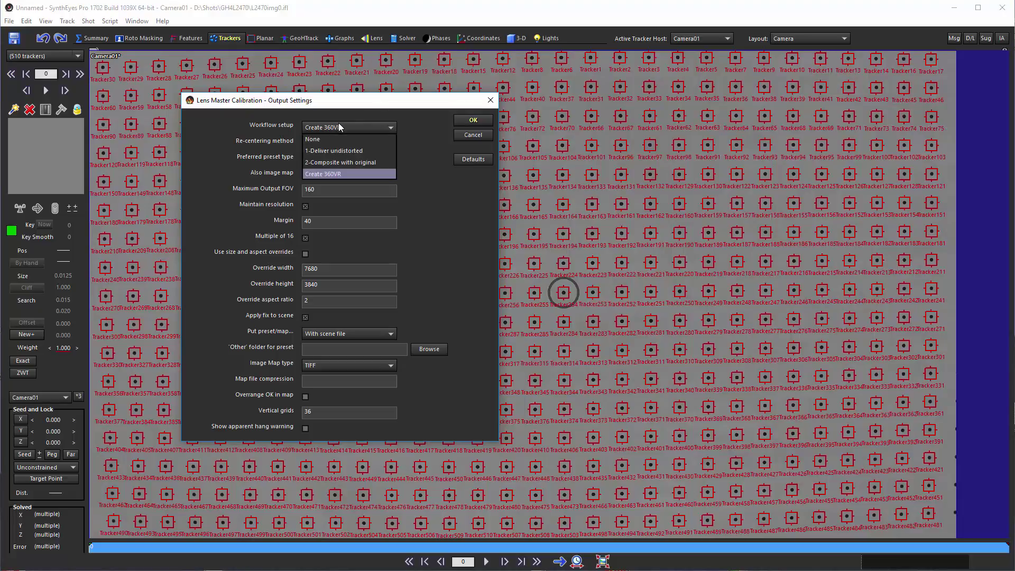
click(347, 152)
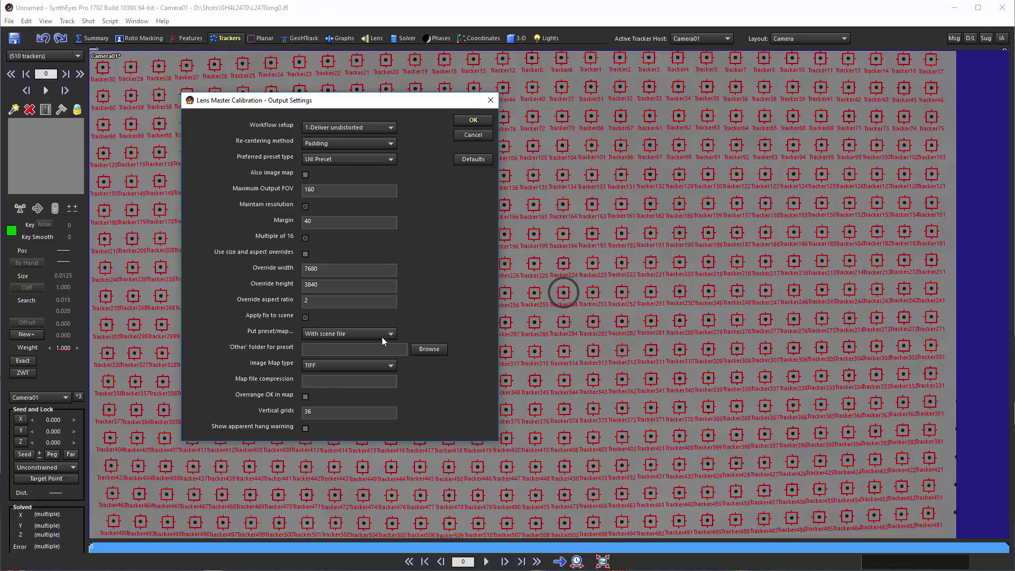
click(323, 335)
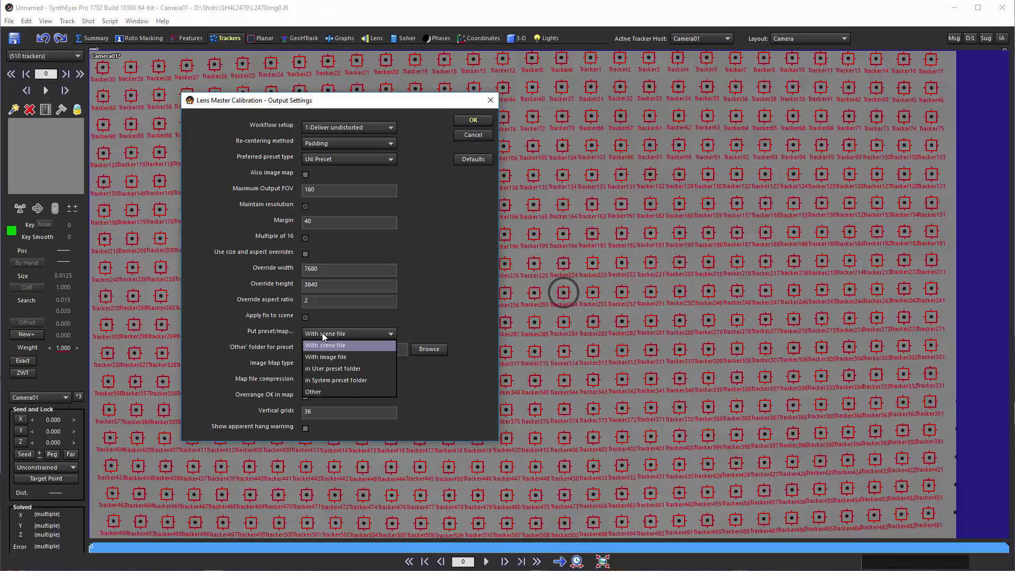
click(250, 328)
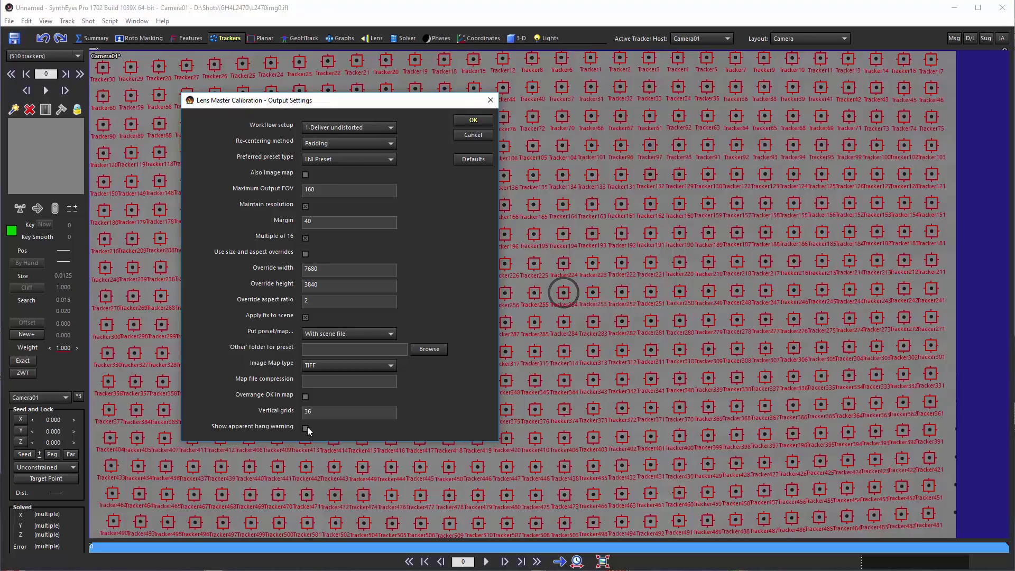
click(473, 120)
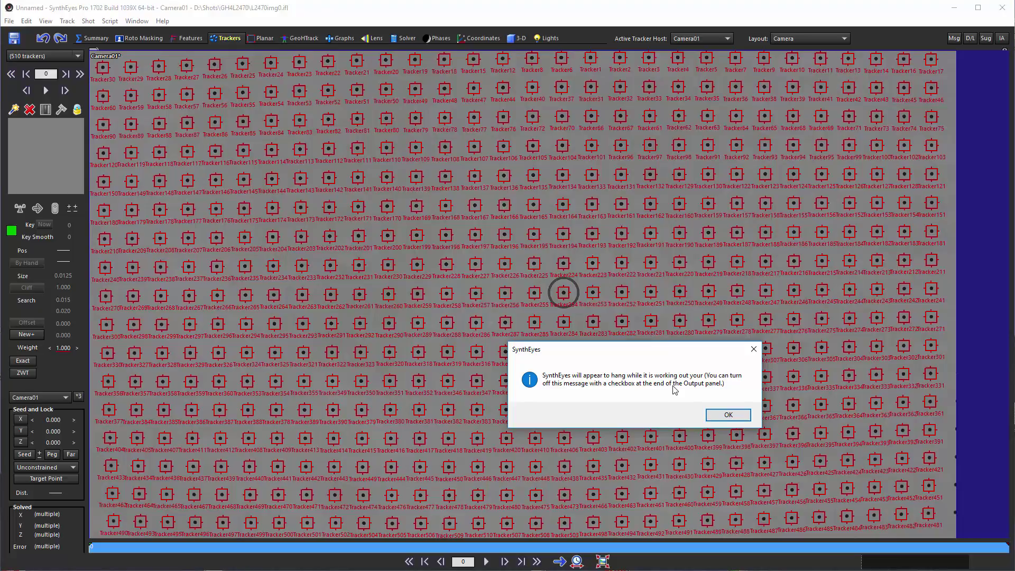
Step: Dismiss the hang notice, let the 1.452 hpix calibration finish, and zoom out to the whole grid
click(727, 415)
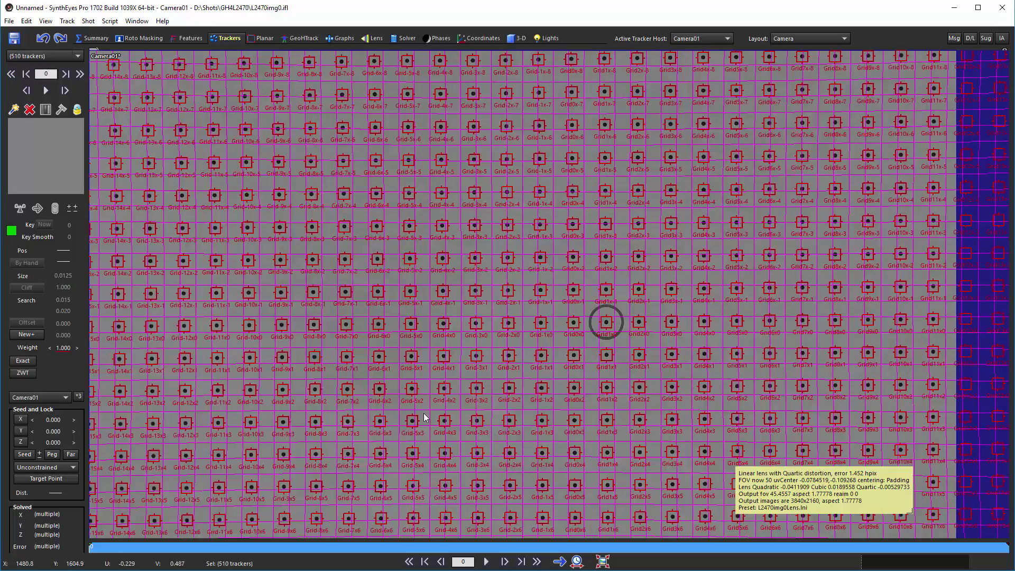
scroll(483, 246, down, 1)
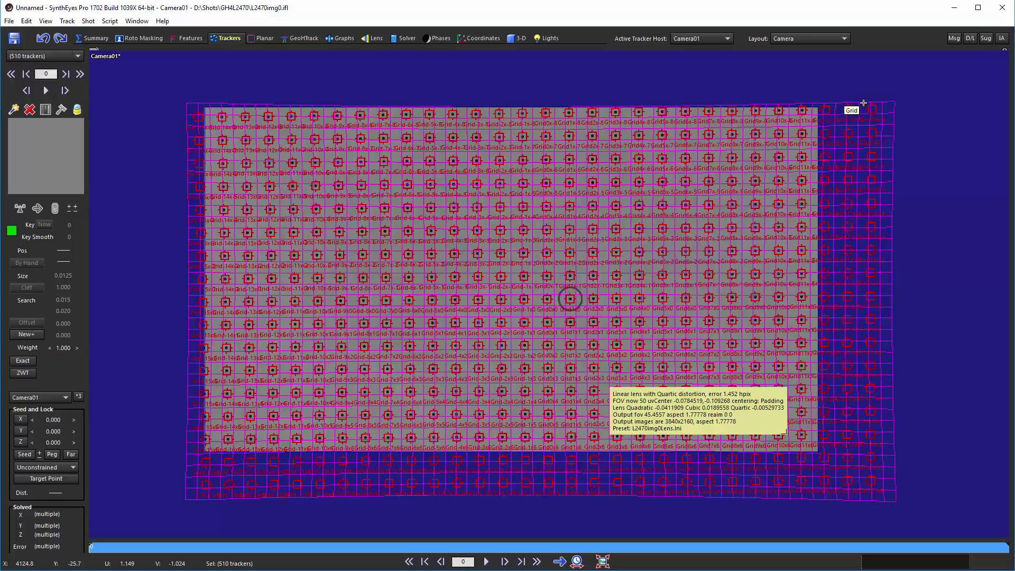
click(864, 103)
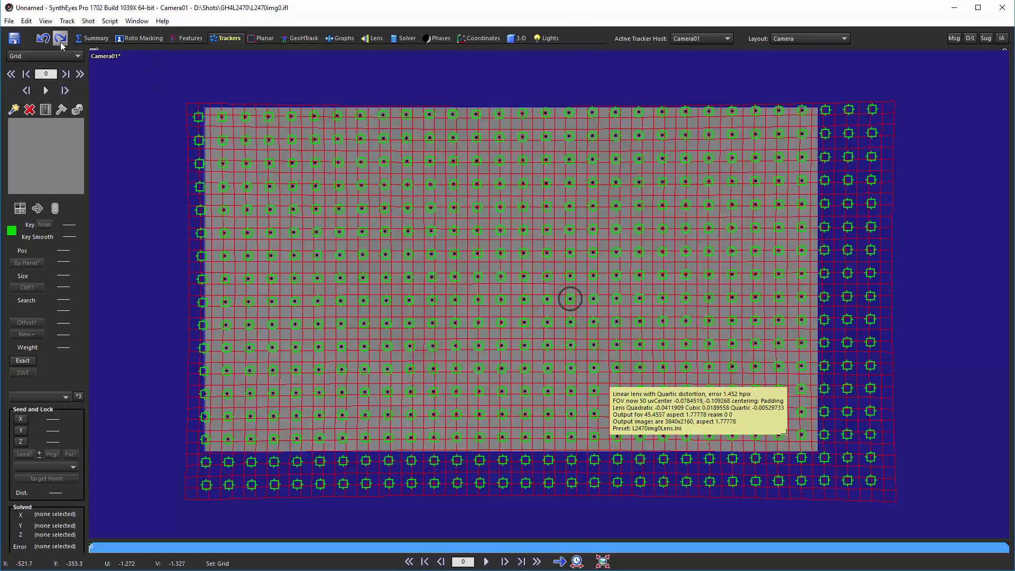
Step: Undo the padded calibration and rerun Lens Master Calibration with unchanged lens settings
click(43, 43)
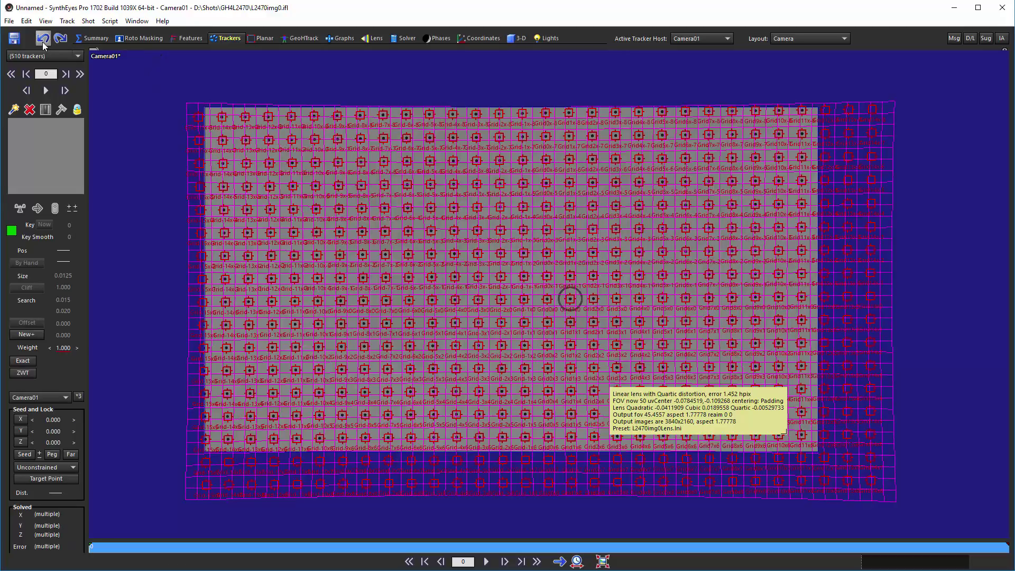
click(42, 44)
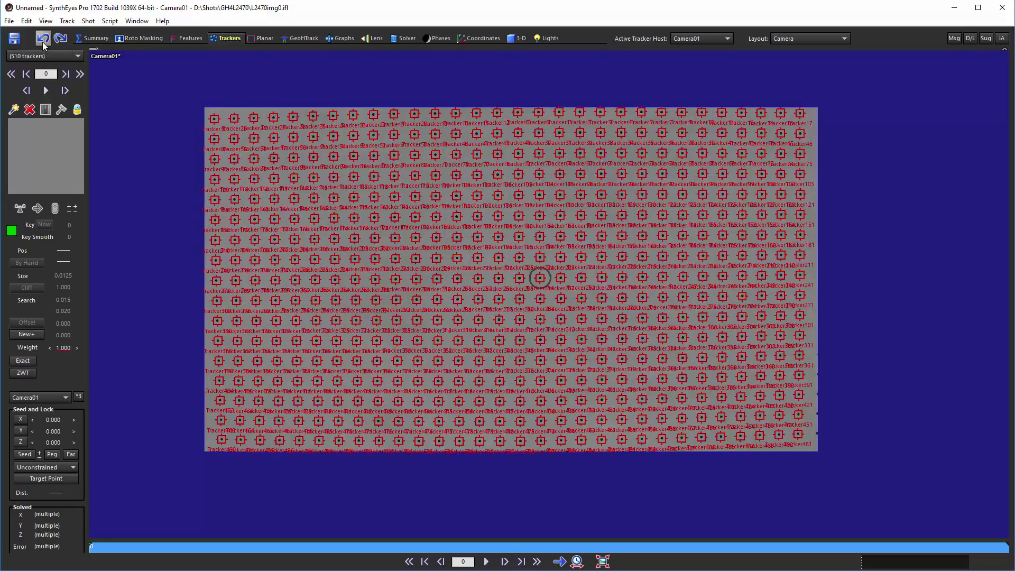
click(109, 21)
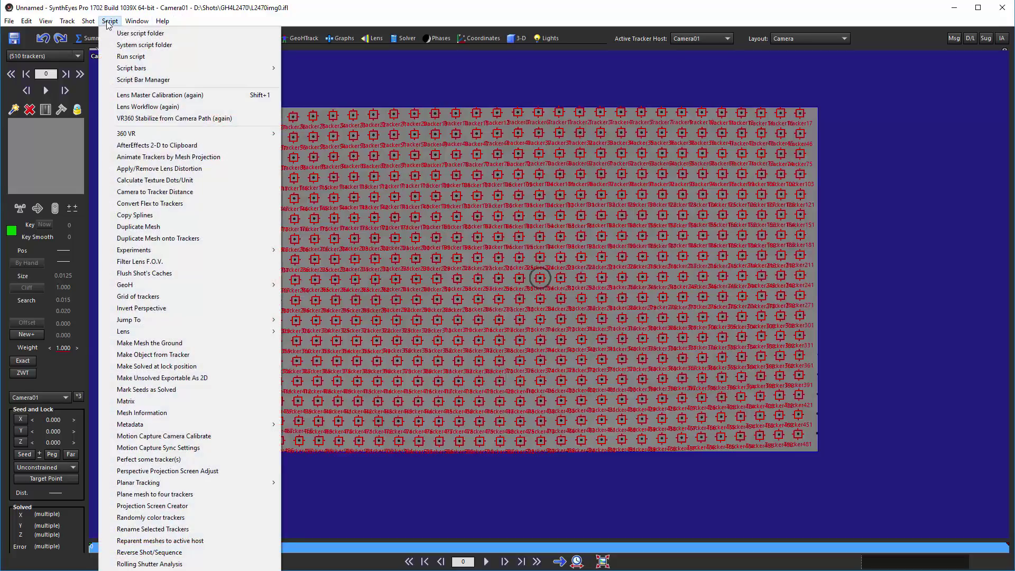
click(158, 95)
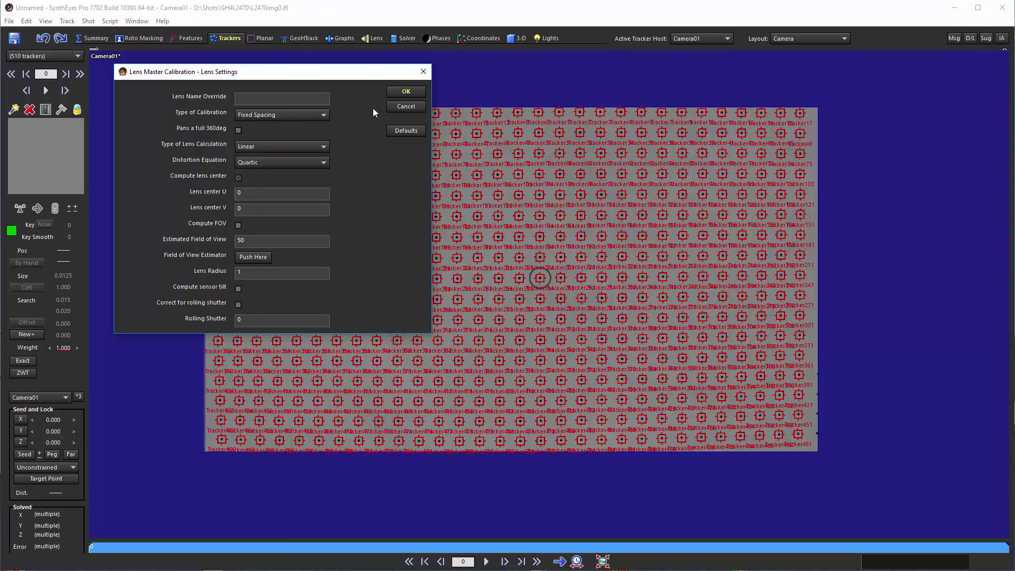
click(405, 91)
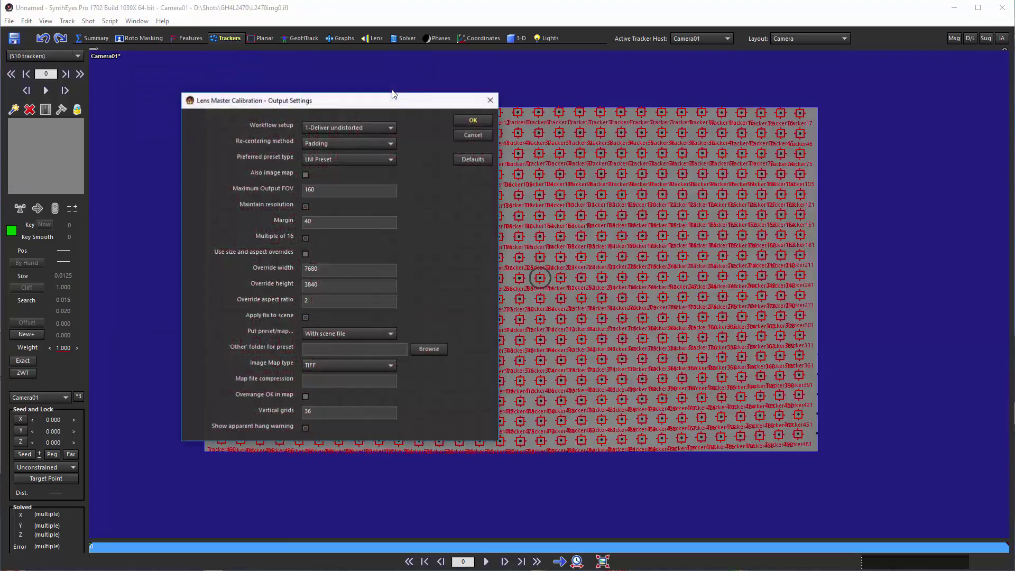
Step: Set re-centering to Re-aim, turn off the apparent-hang warning, and run the calibration
click(330, 142)
click(328, 164)
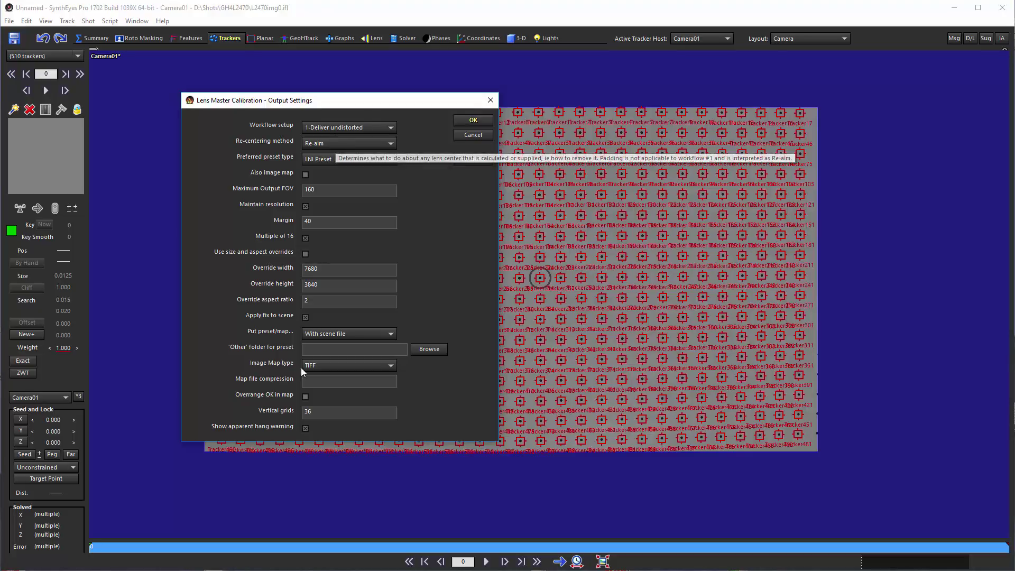
click(305, 428)
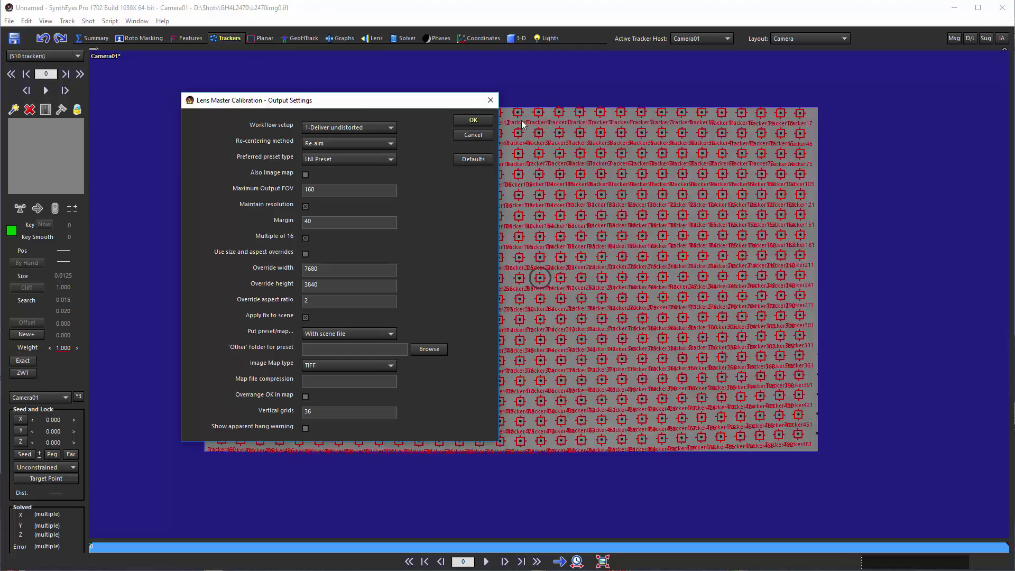
click(474, 120)
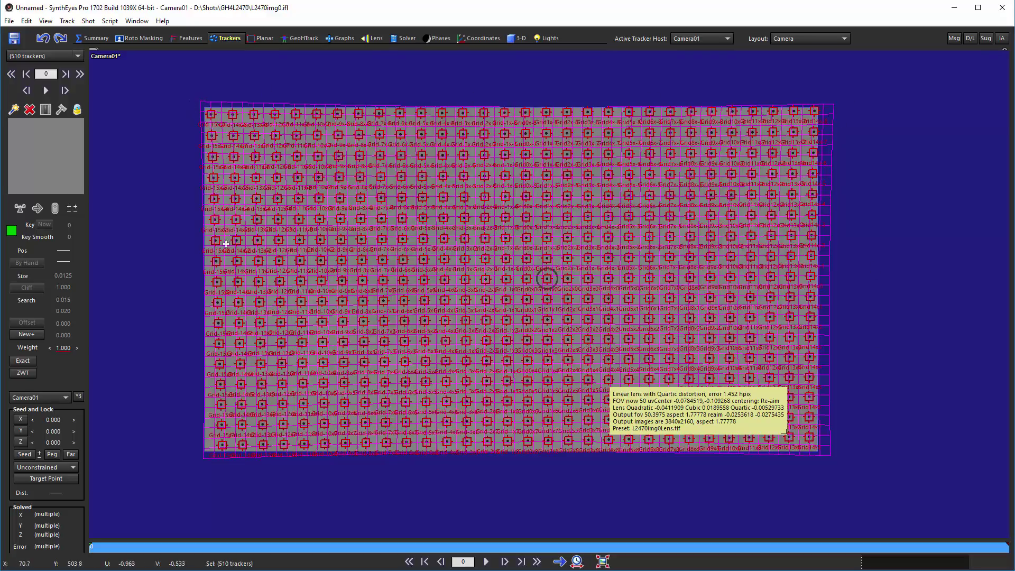
Step: Inspect the re-aimed result's info box, showing output FOV 50.3975
mouse_move(300, 408)
Step: Undo the re-aimed result and rerun Lens Master Calibration with unchanged lens settings
click(43, 40)
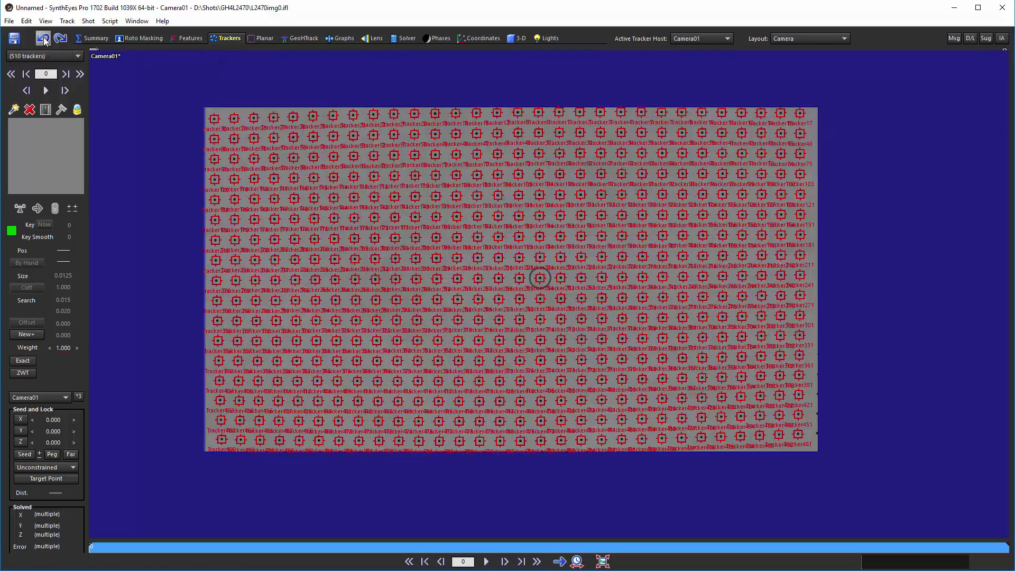
click(110, 21)
click(145, 95)
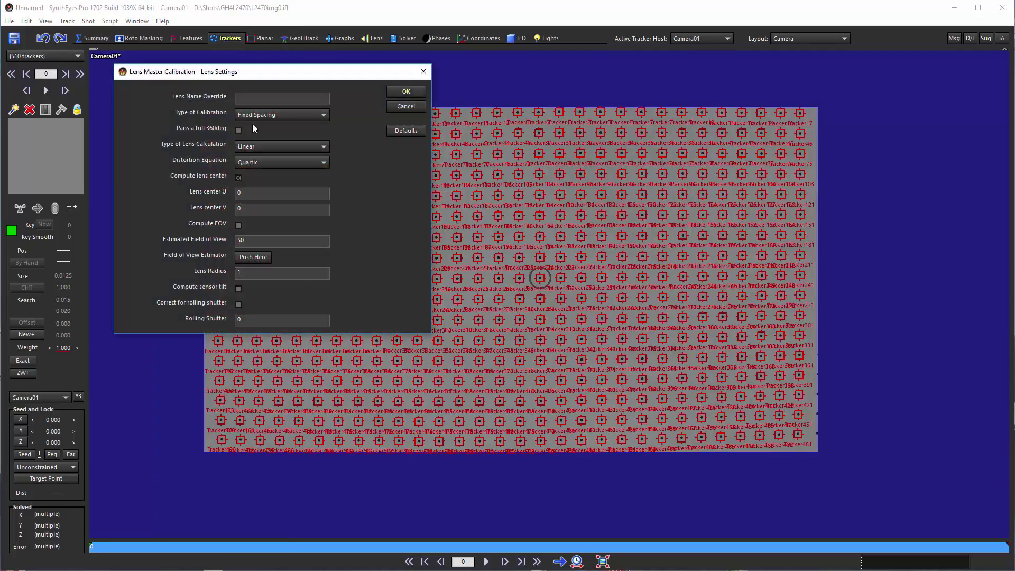
click(393, 91)
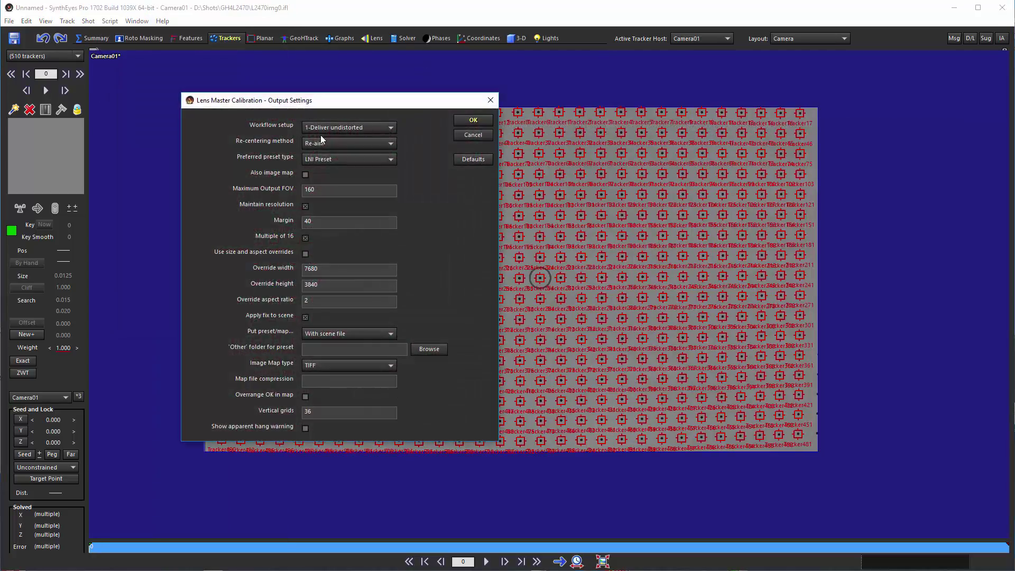
Step: Choose the 2-Composite with original workflow and Padding re-centering, then run the calibration
click(322, 128)
click(328, 162)
click(334, 143)
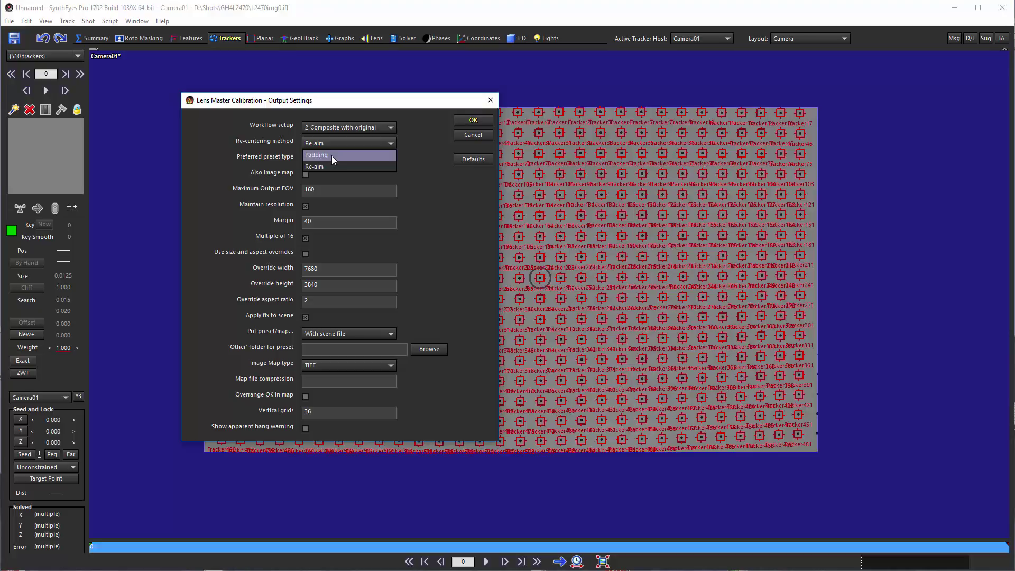
click(331, 156)
click(482, 120)
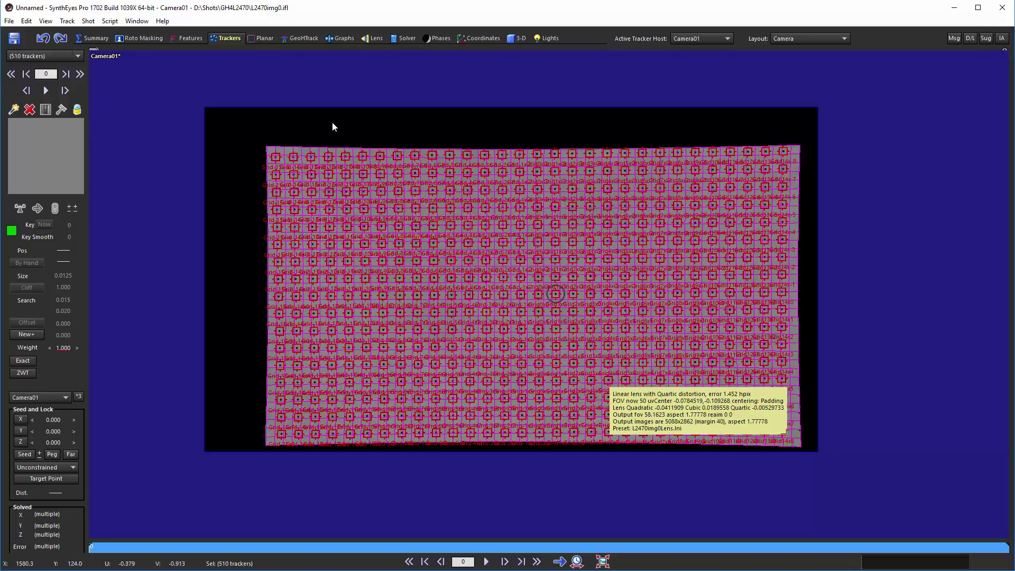
Step: Undo the 5088x2862 Padding result and open the Script menu
click(43, 41)
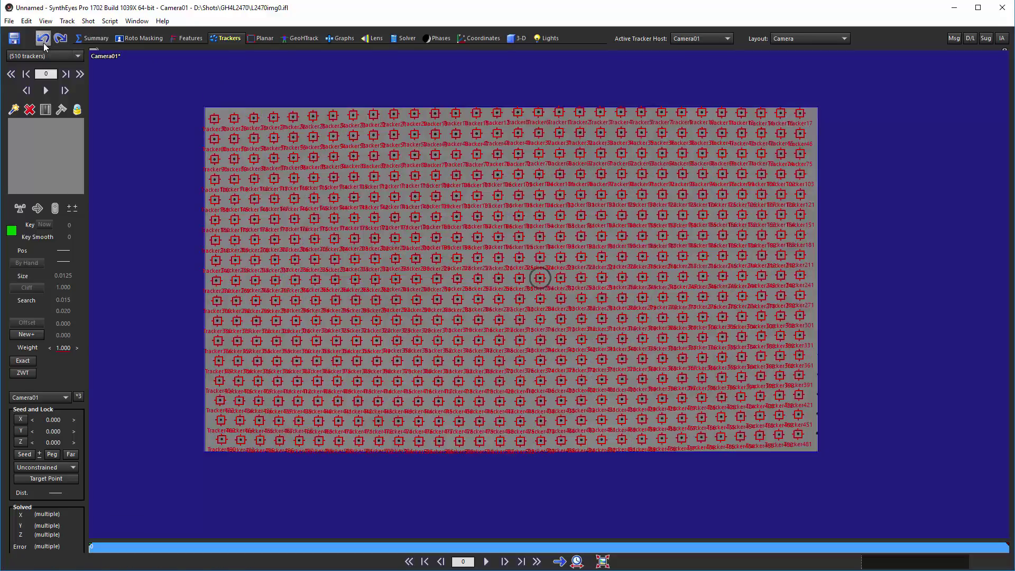
click(104, 23)
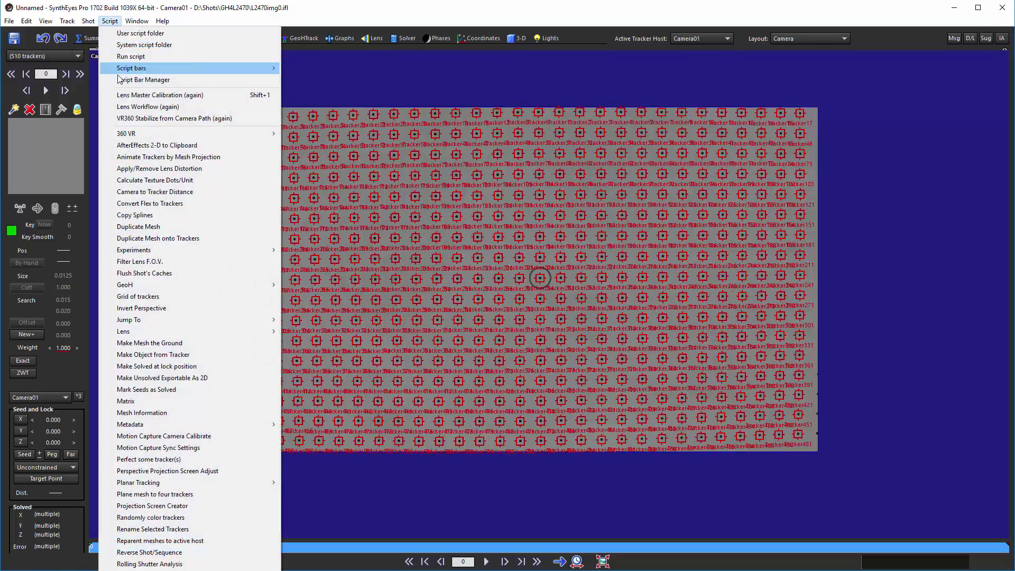
Step: Rerun Lens Master Calibration keeping Fixed Spacing as the calibration type
click(126, 95)
click(259, 114)
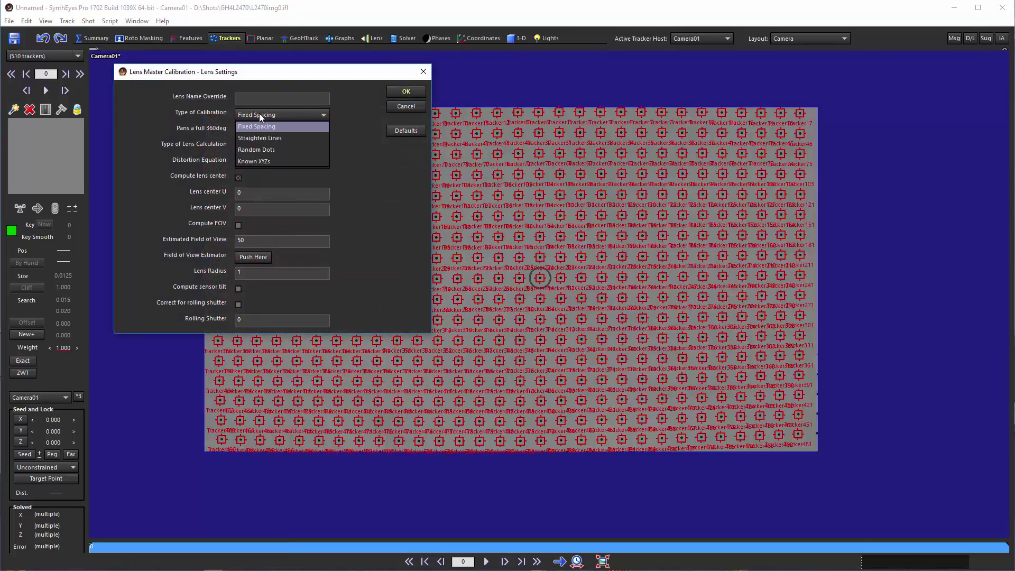
click(419, 93)
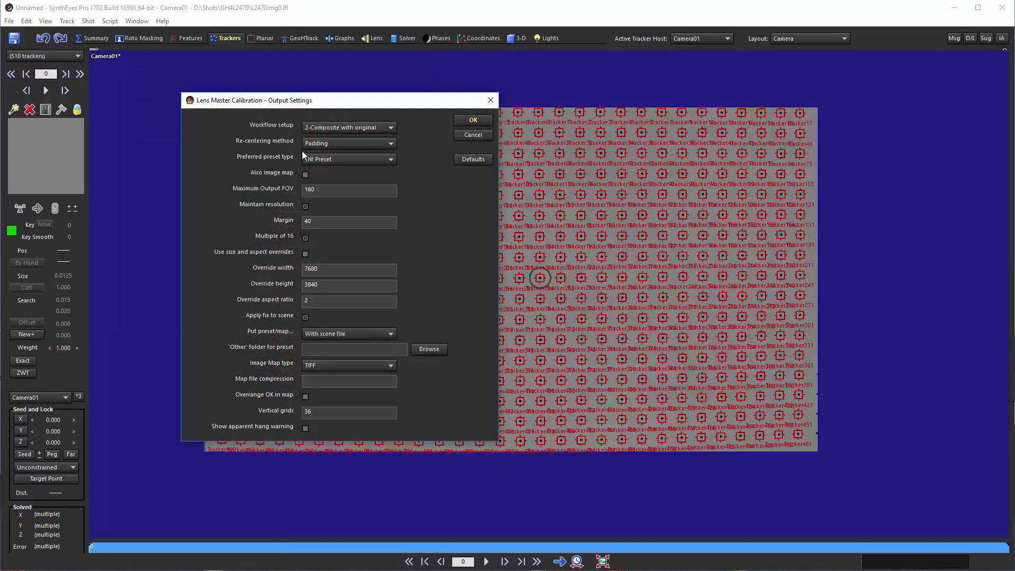
Step: Set the re-centering method to Re-aim and run the calibration
click(306, 145)
click(315, 167)
click(472, 120)
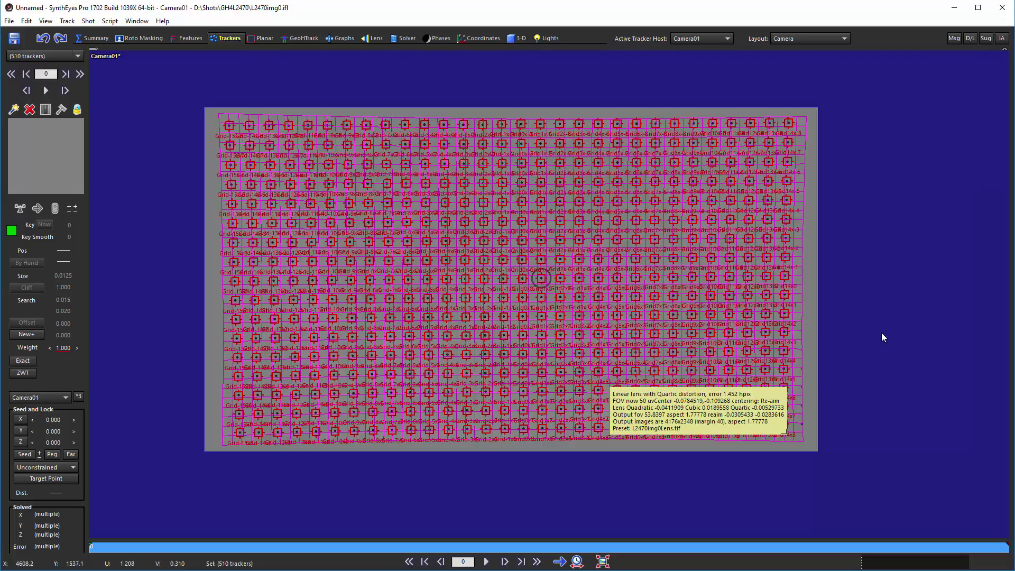
Step: Start a new scene without saving and load L2470img0.tif as the shot with default settings
click(9, 21)
click(27, 33)
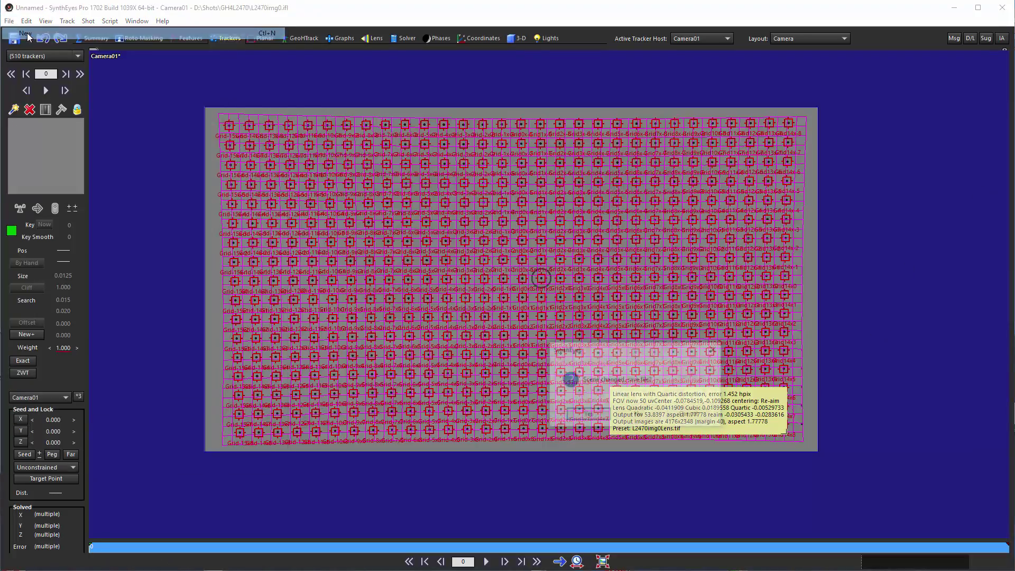
click(640, 414)
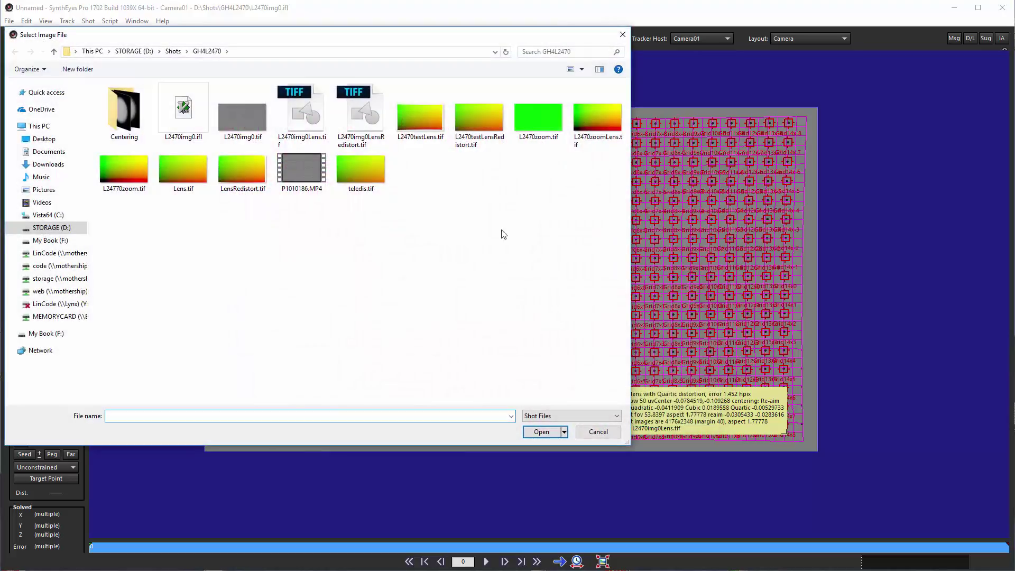
double_click(250, 125)
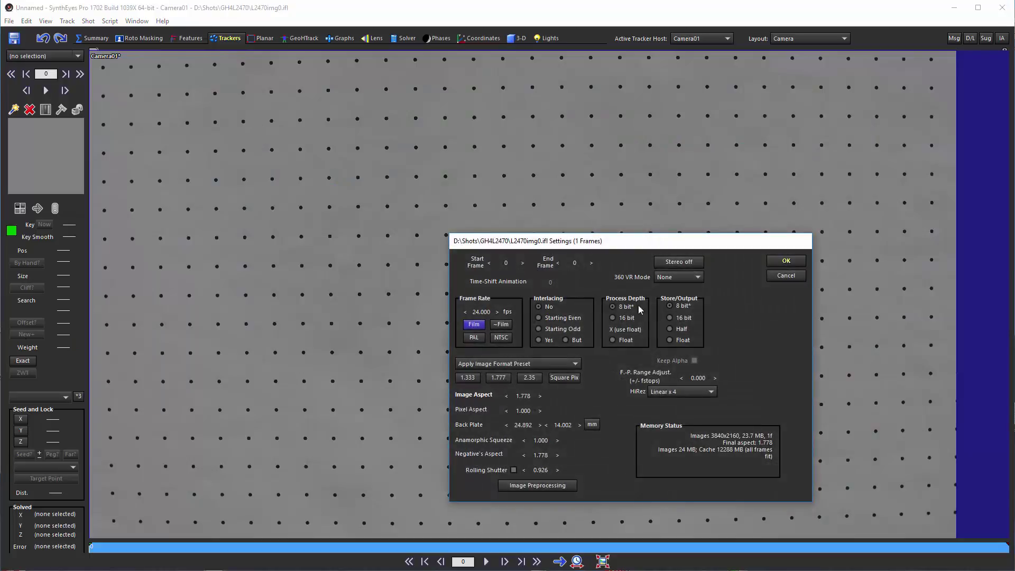
click(780, 264)
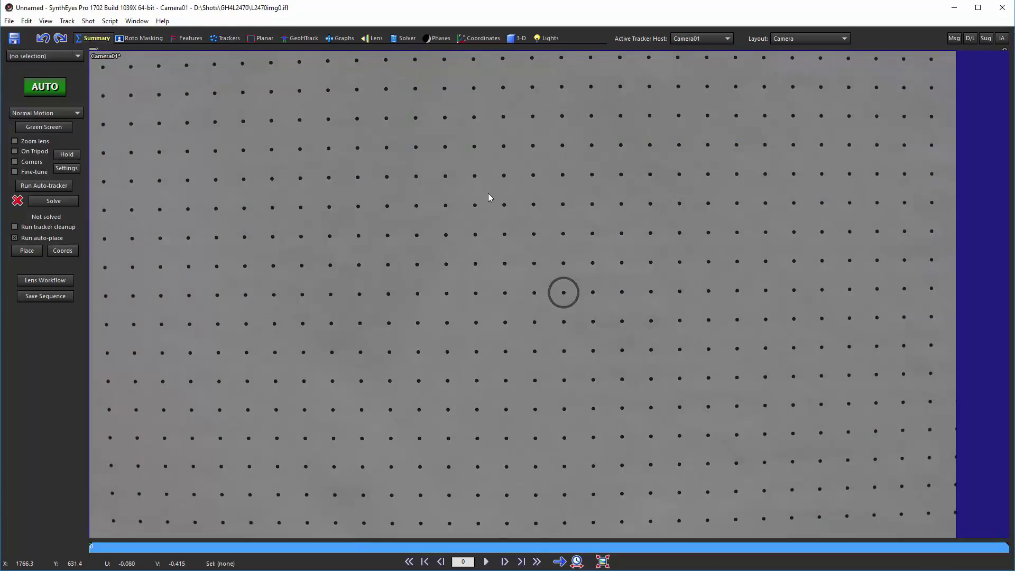
Step: Load the L2470img0Lens.tif image map into the shot's Image Preparation lens settings
key(p)
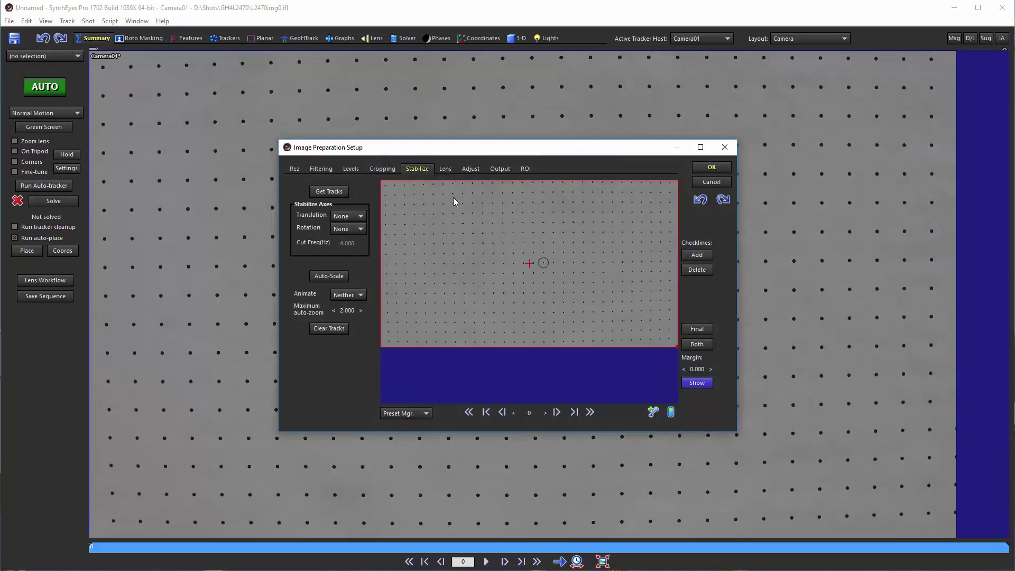
click(446, 168)
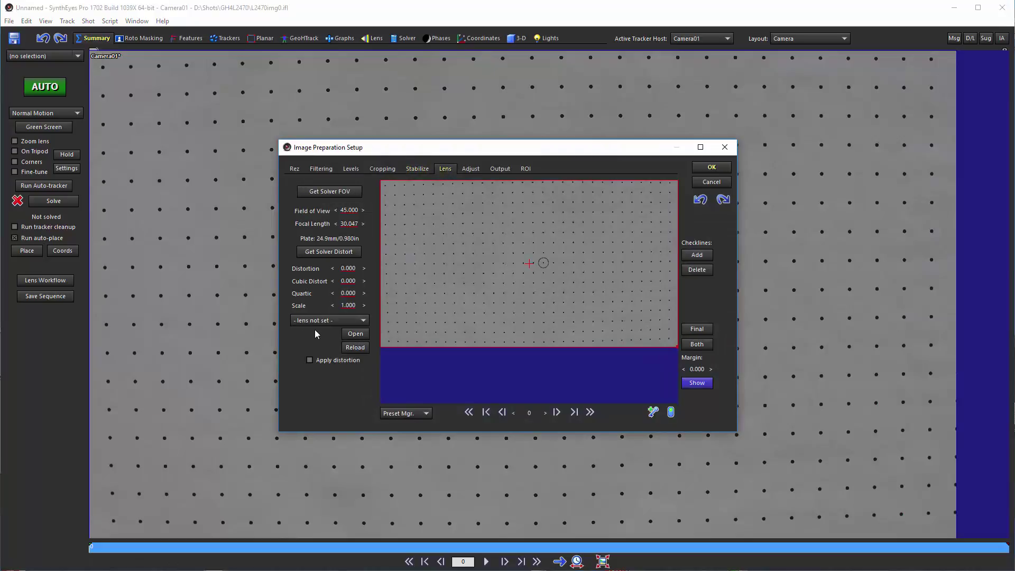
click(364, 337)
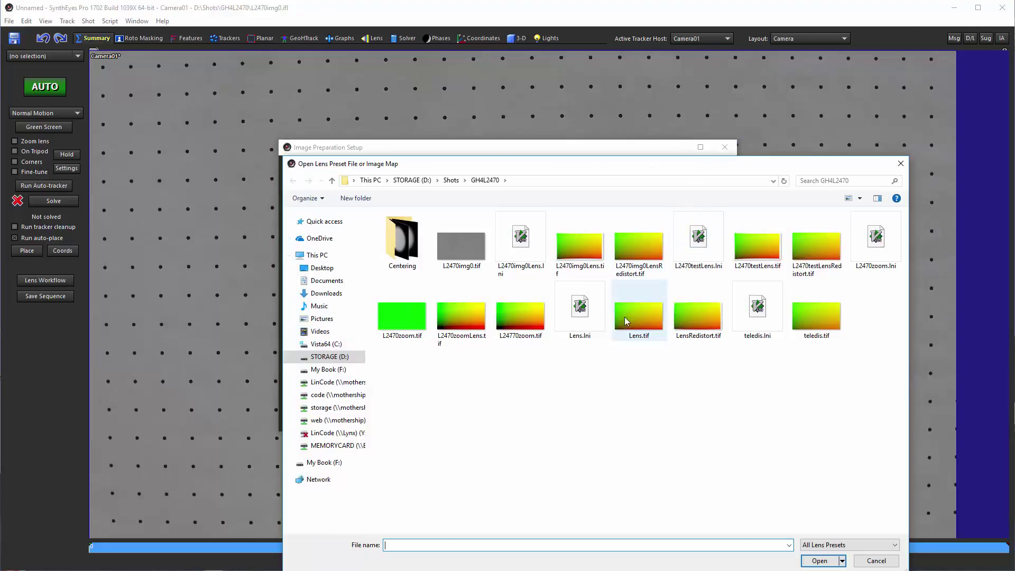
click(587, 257)
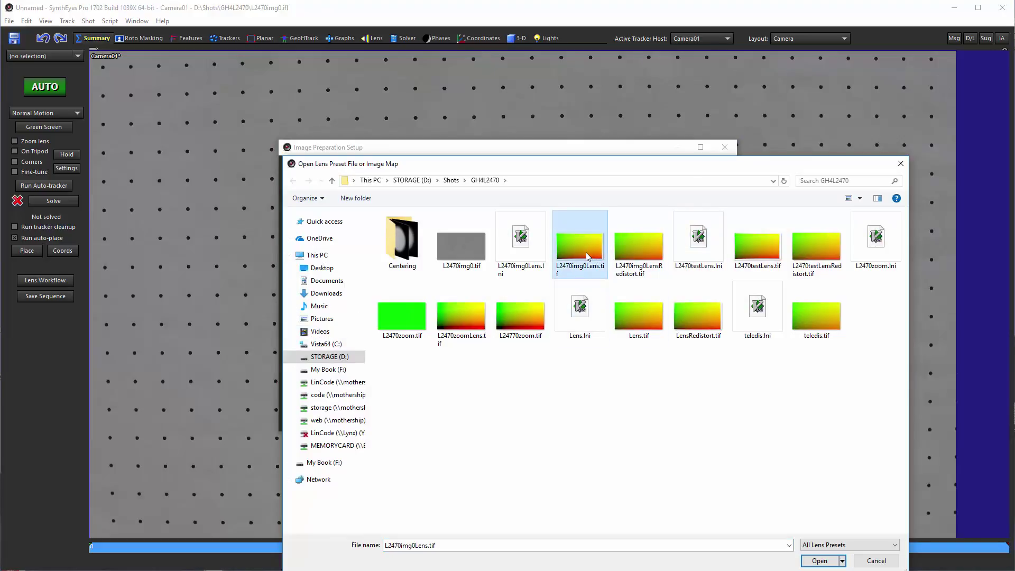
click(820, 561)
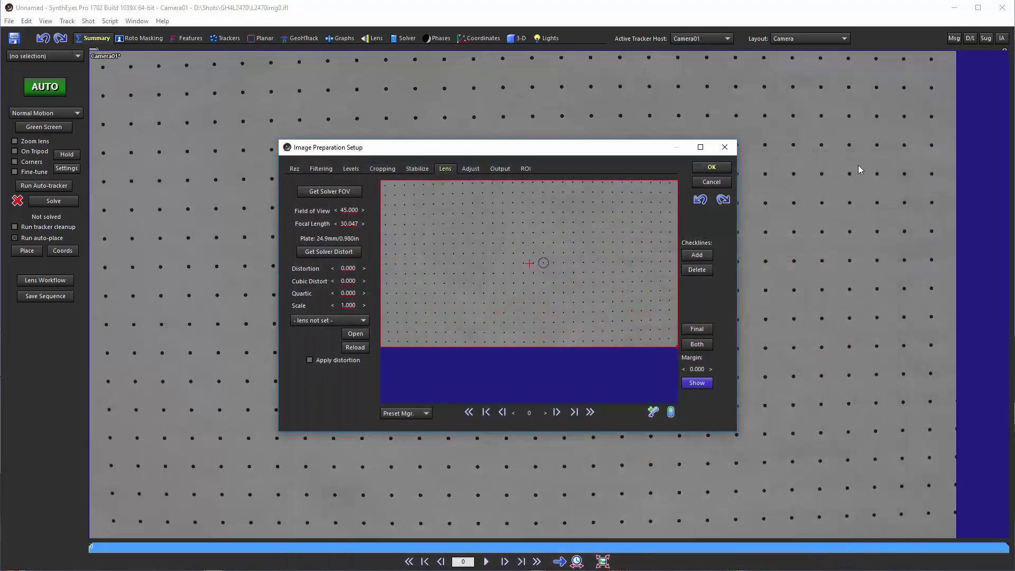
click(711, 167)
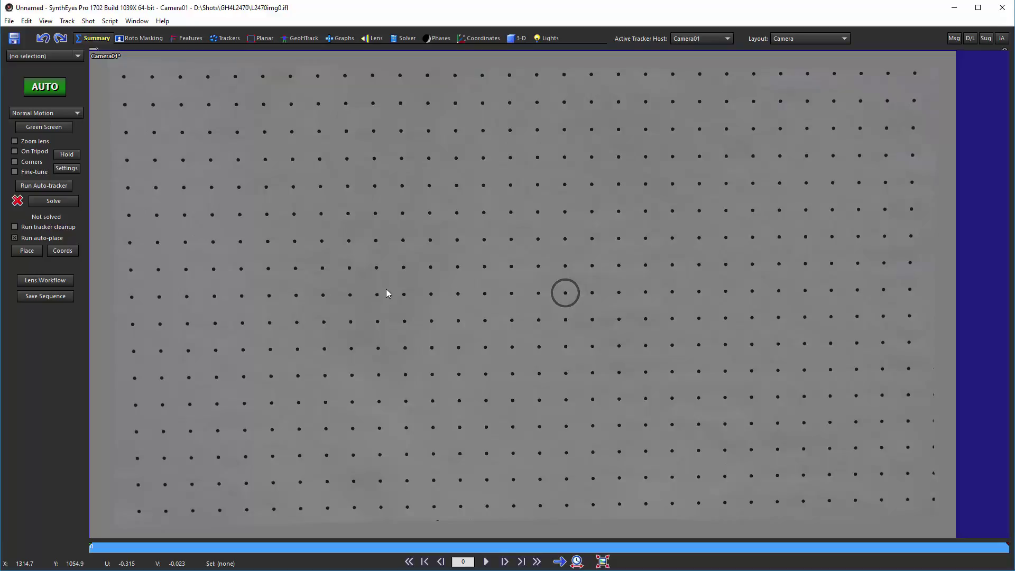
Step: Load the L2470img0Lens.lni lens preset in Image Preparation, giving field of view 58.162
key(p)
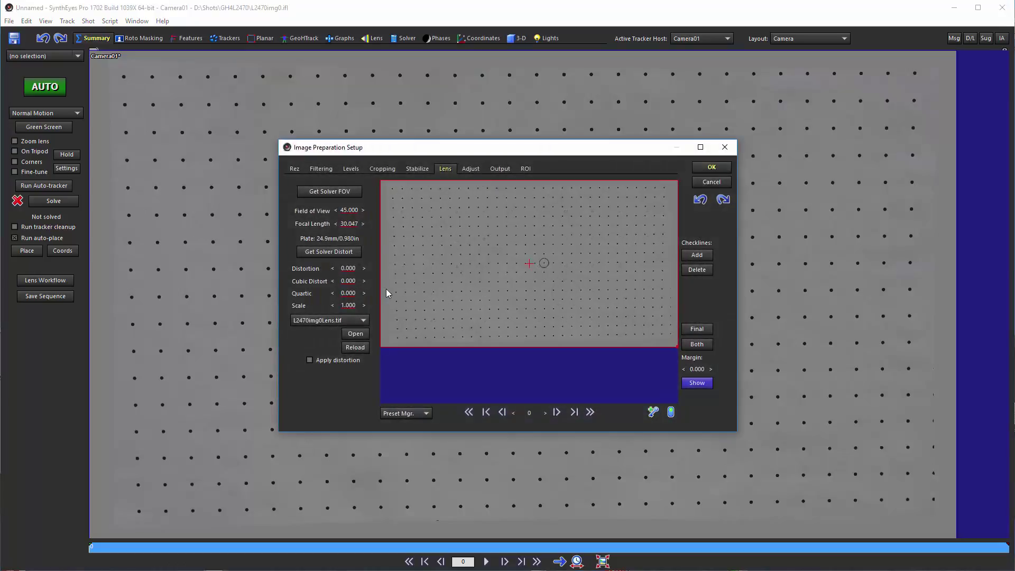
click(352, 334)
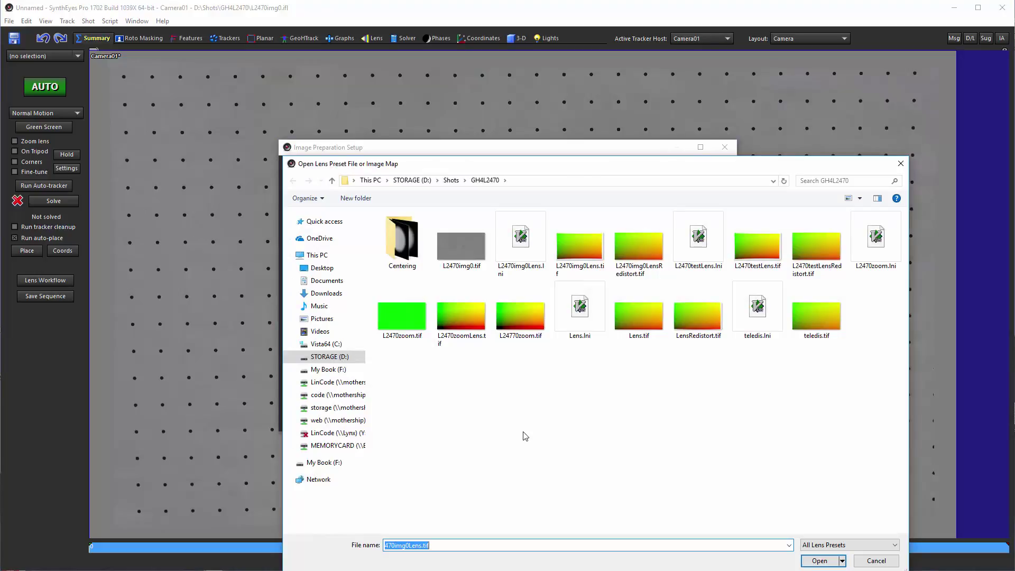
click(527, 241)
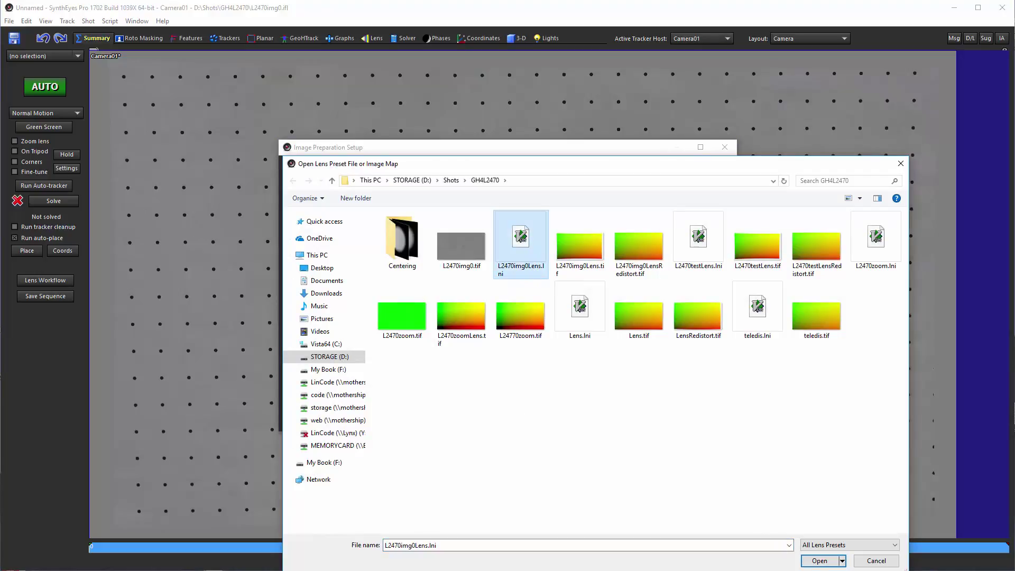
key(Return)
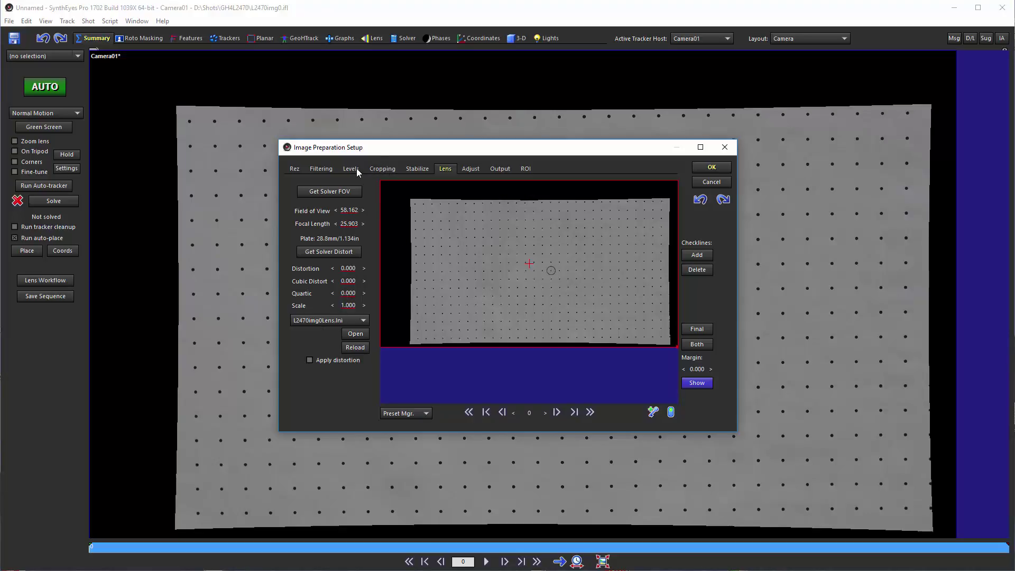
Step: Show the Image Preparation Cropping values: left 0.111, top 0.126, right 0.032, bottom 0.017
click(373, 168)
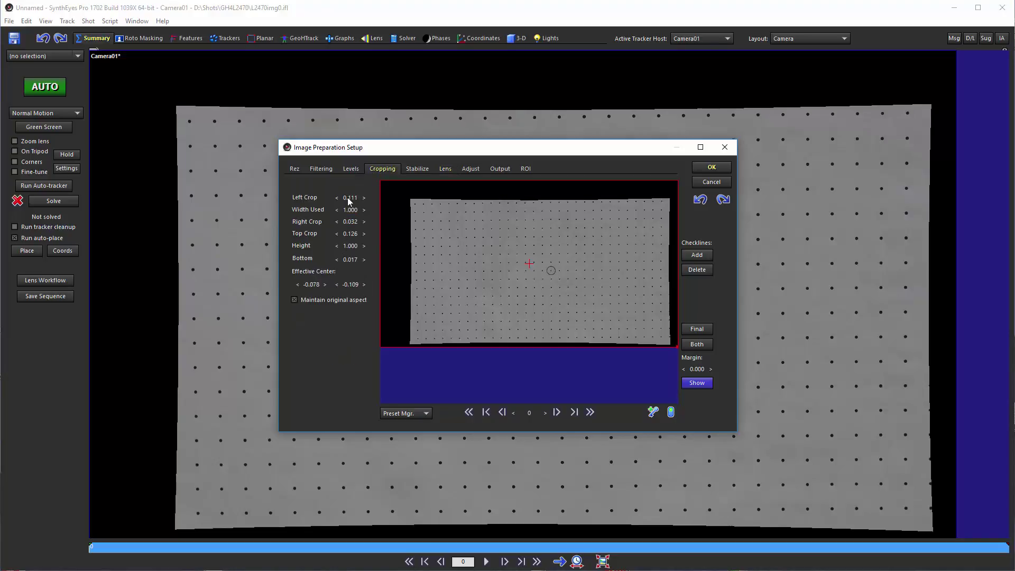